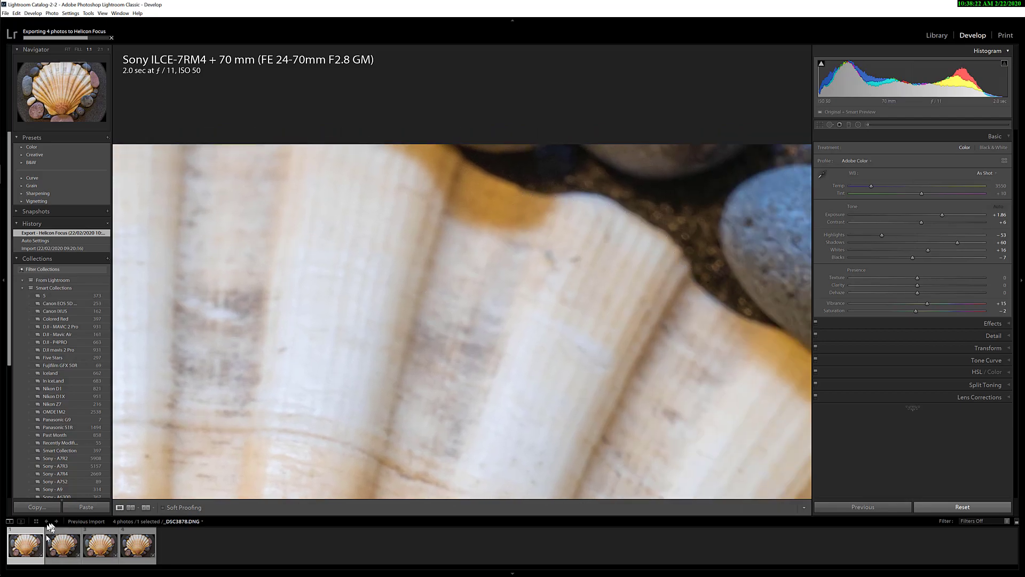
# - Examine the focus across the shell and stones in the second, third and fourth photos at full magnification
pyautogui.click(74, 545)
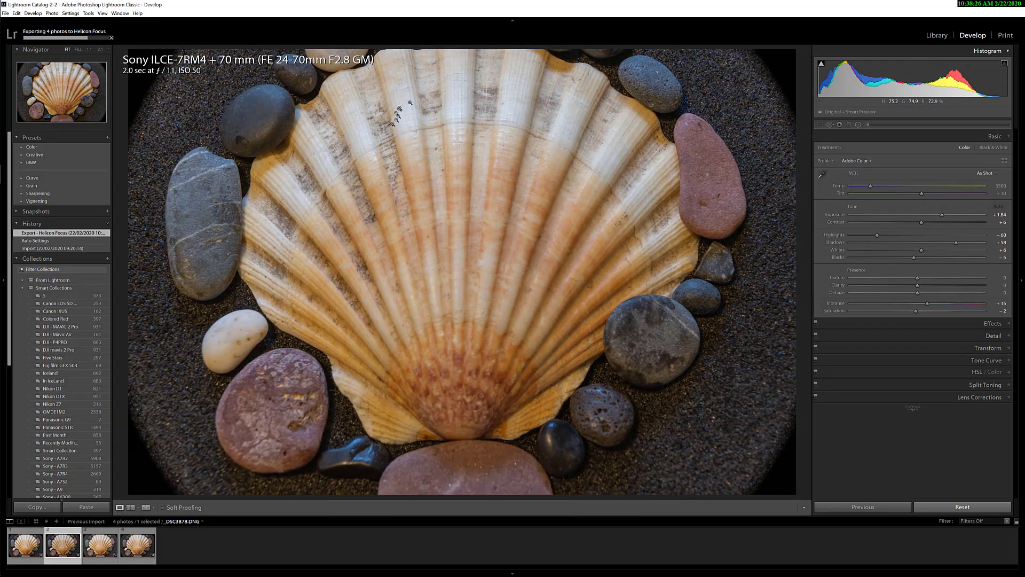
pyautogui.click(450, 61)
pyautogui.moveTo(609, 131); pyautogui.dragTo(597, 214)
pyautogui.moveTo(313, 234); pyautogui.dragTo(492, 84)
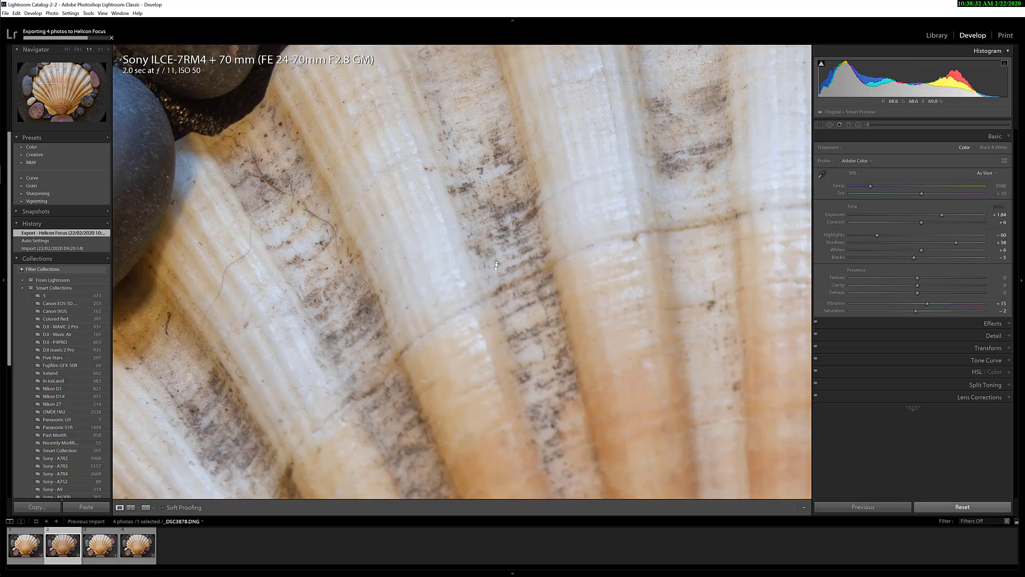
pyautogui.moveTo(496, 266); pyautogui.dragTo(448, 90)
pyautogui.click(102, 542)
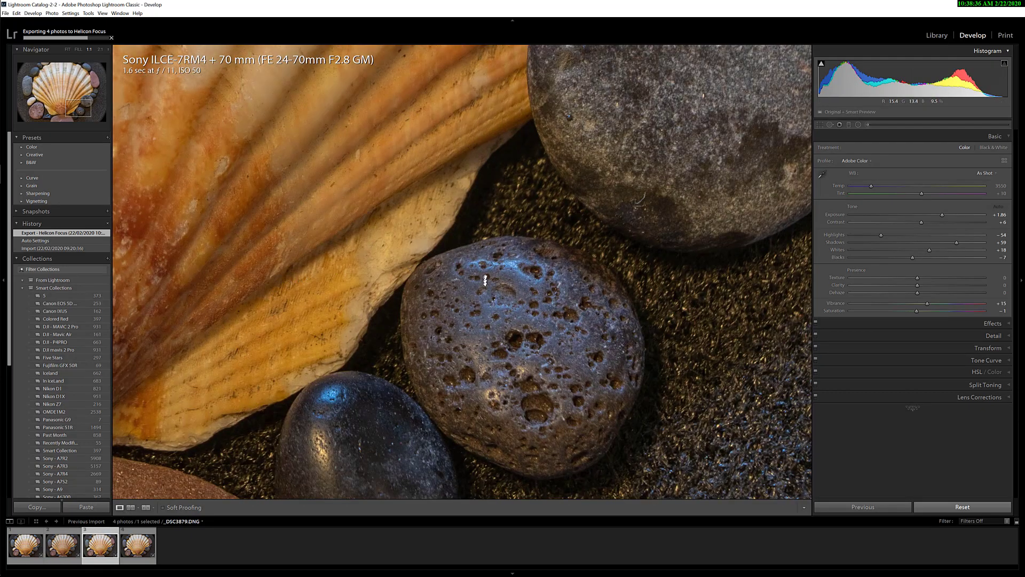
pyautogui.click(485, 276)
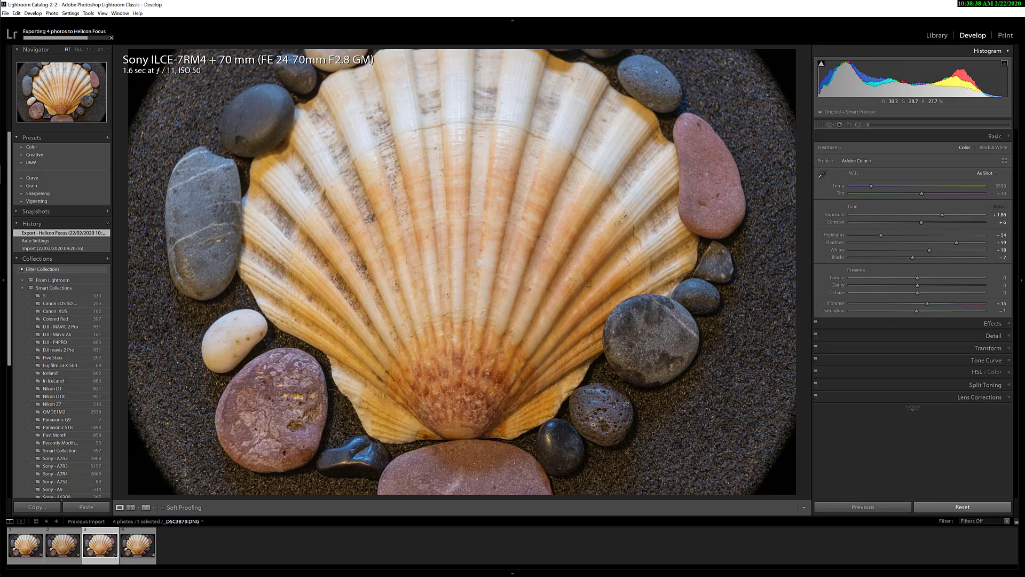
pyautogui.click(589, 414)
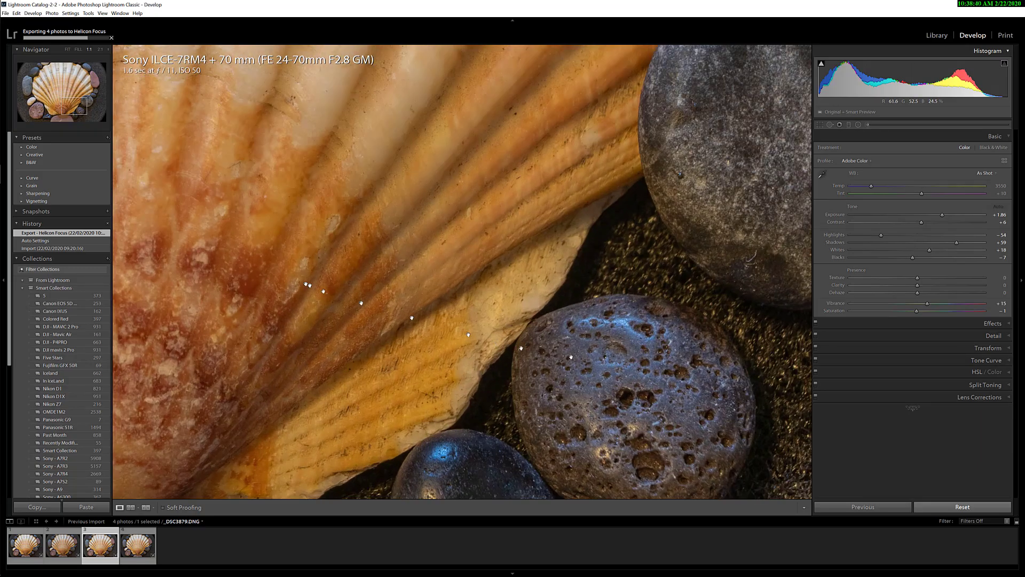
pyautogui.moveTo(306, 284); pyautogui.dragTo(541, 280)
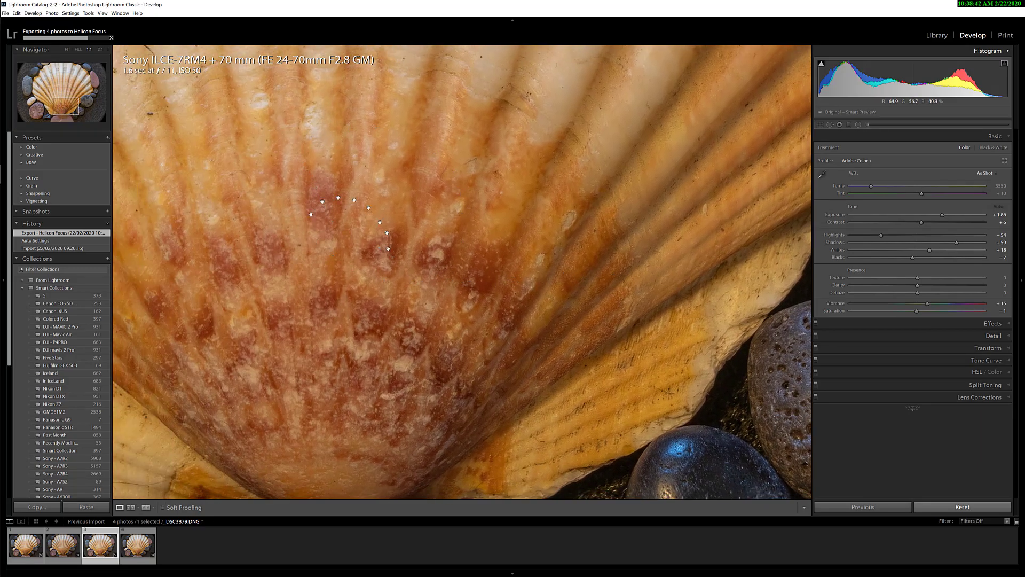
pyautogui.moveTo(697, 346); pyautogui.dragTo(369, 230)
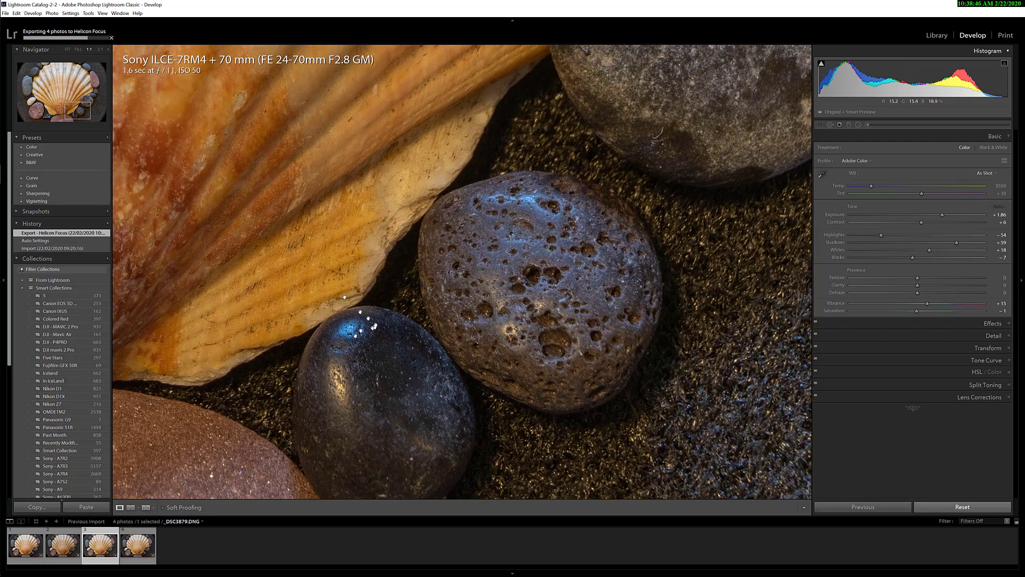
pyautogui.press('Right')
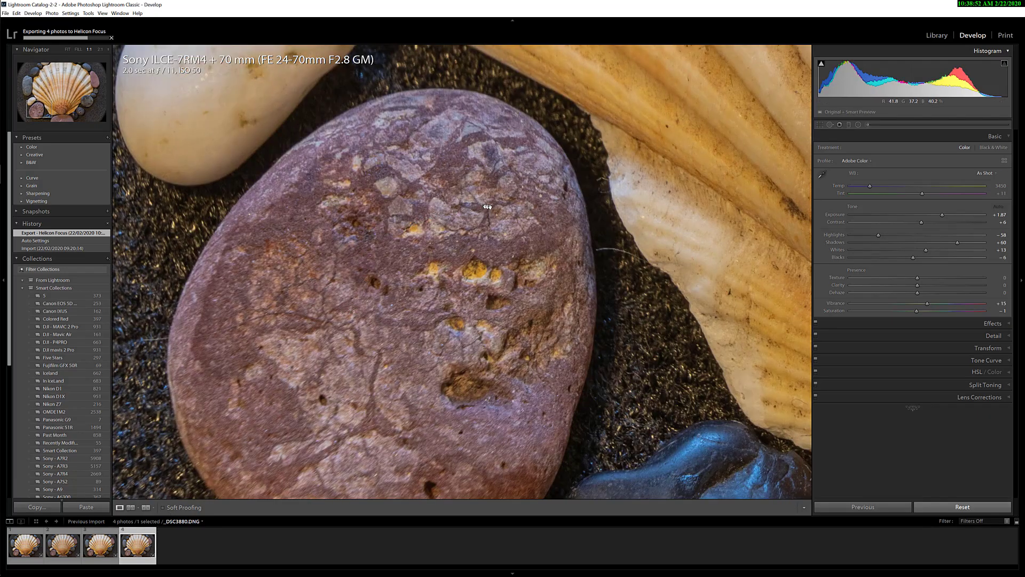
pyautogui.click(486, 210)
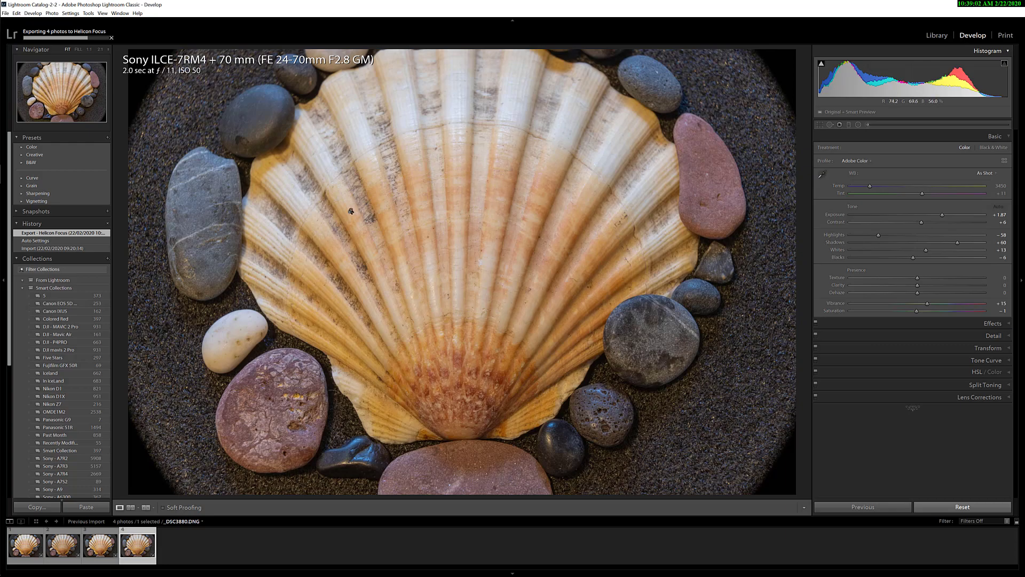
# - Select all four shell photos and export them to Helicon Focus
pyautogui.click(31, 547)
pyautogui.hotkey('ctrl', 'a')
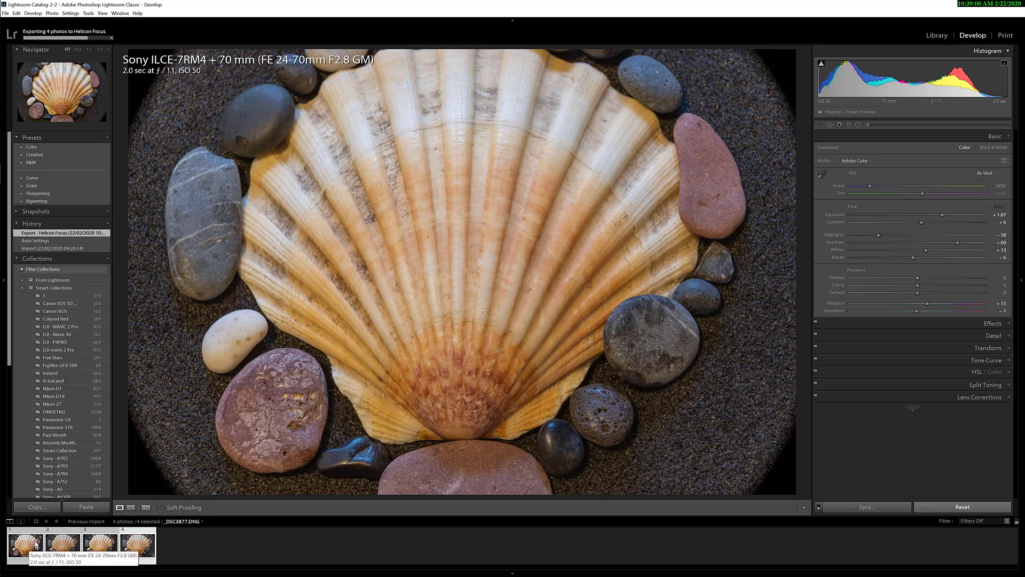
pyautogui.rightClick(31, 547)
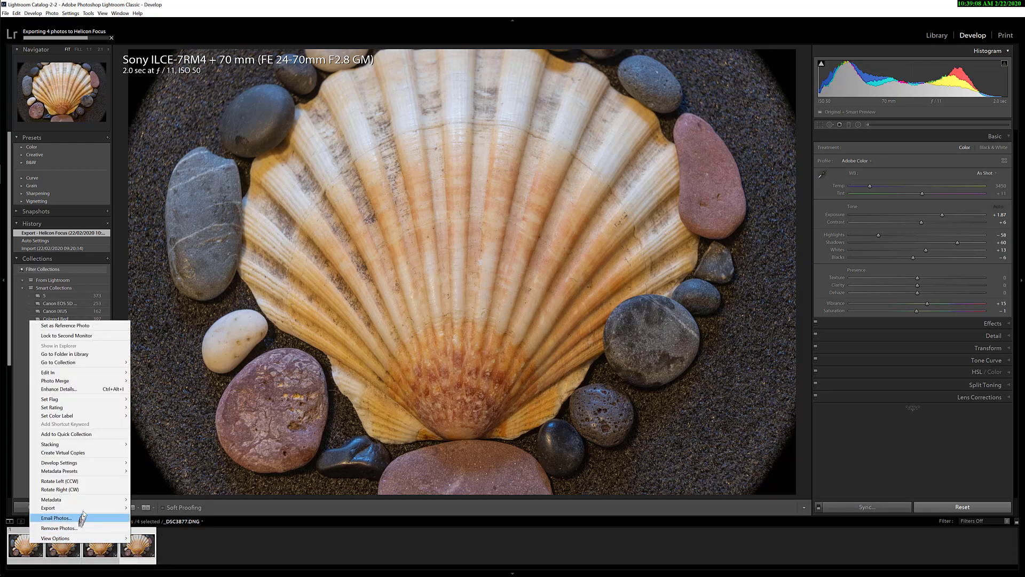
pyautogui.moveTo(85, 513)
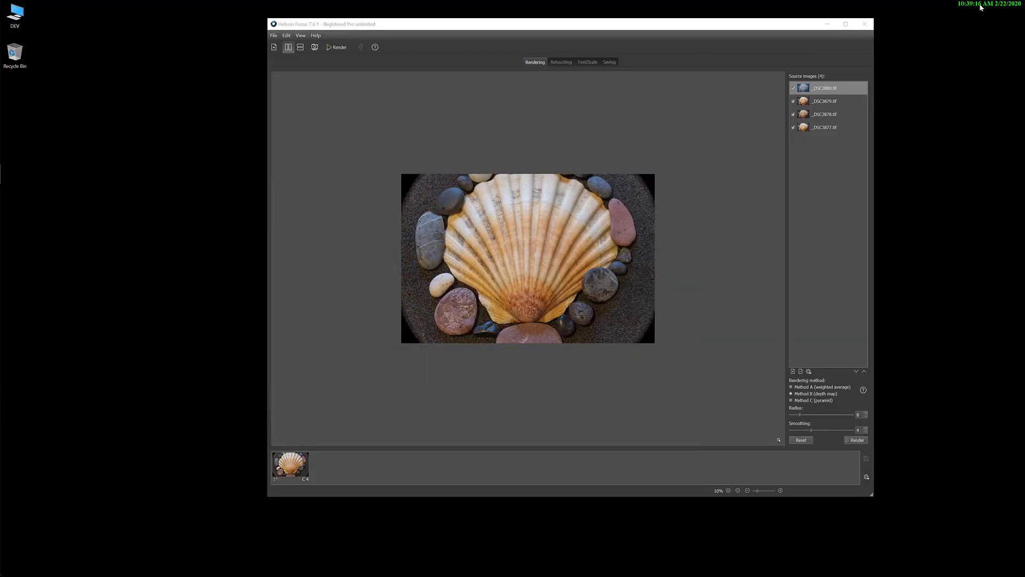
# - In Helicon Focus, maximize the window, select all four source images and render the focus stack with Method B (depth map)
pyautogui.click(849, 23)
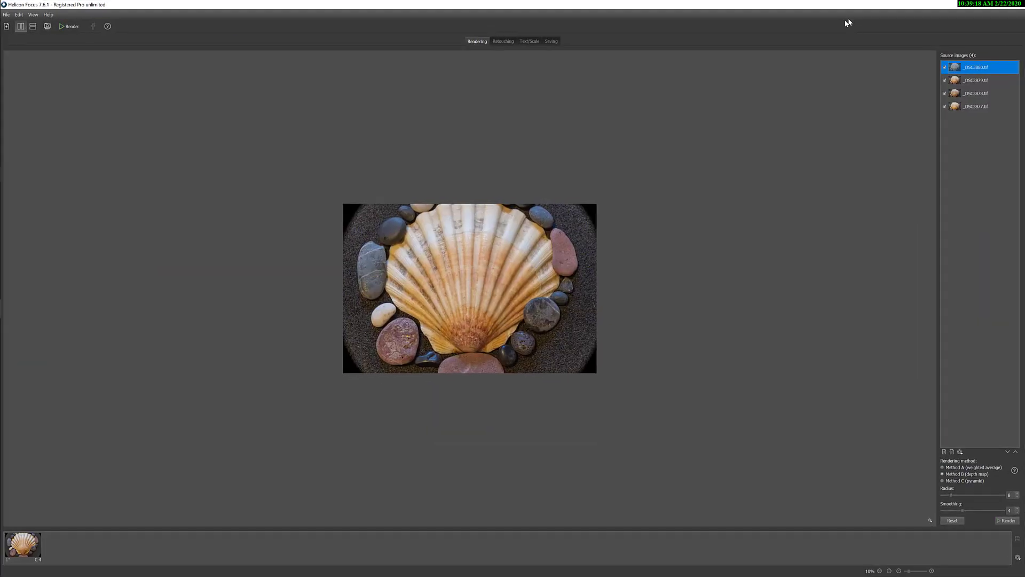
pyautogui.scroll(2, 484, 310)
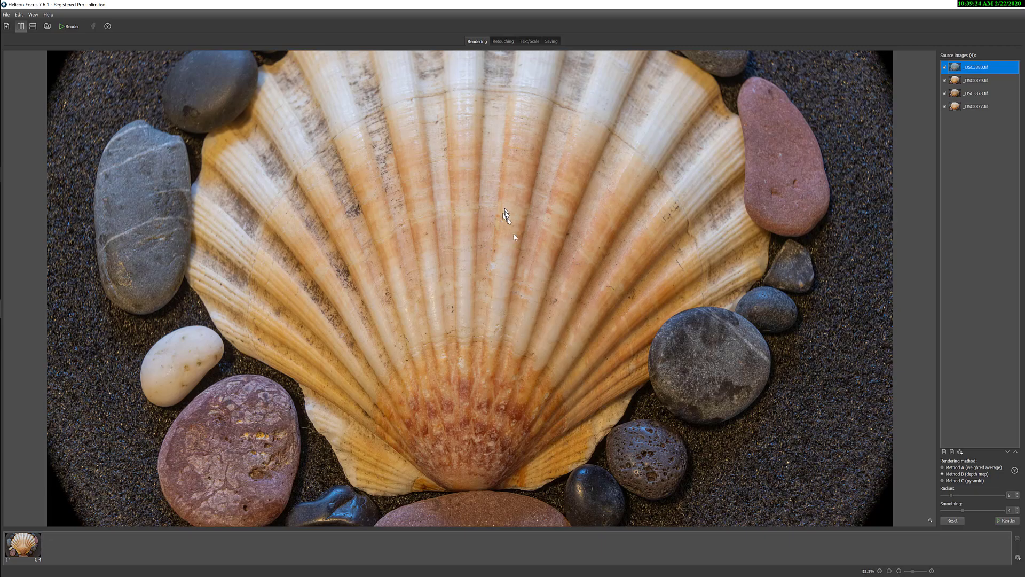
pyautogui.moveTo(499, 249); pyautogui.dragTo(756, 117)
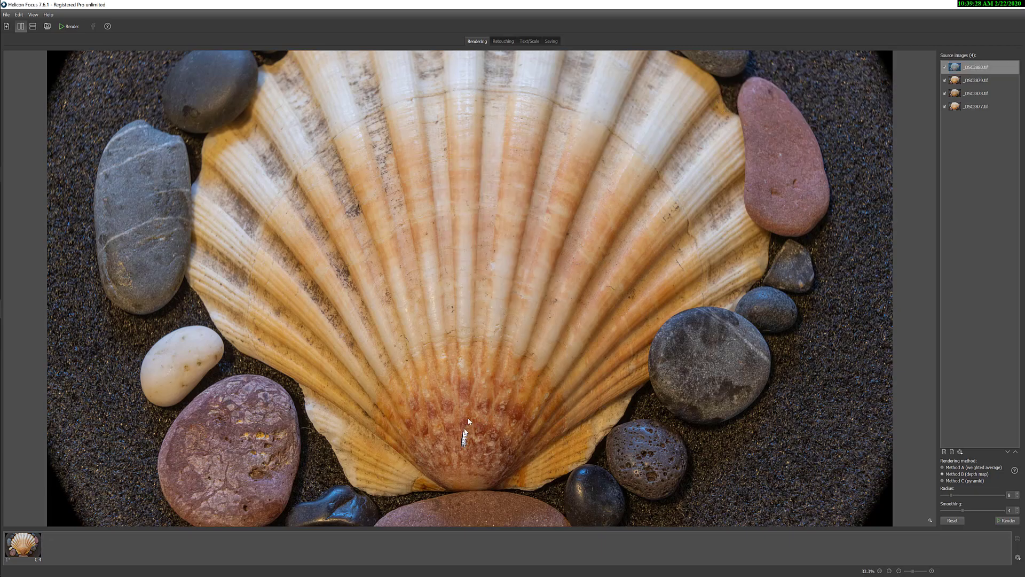
pyautogui.keyDown('shift'); pyautogui.click(985, 109); pyautogui.keyUp('shift')
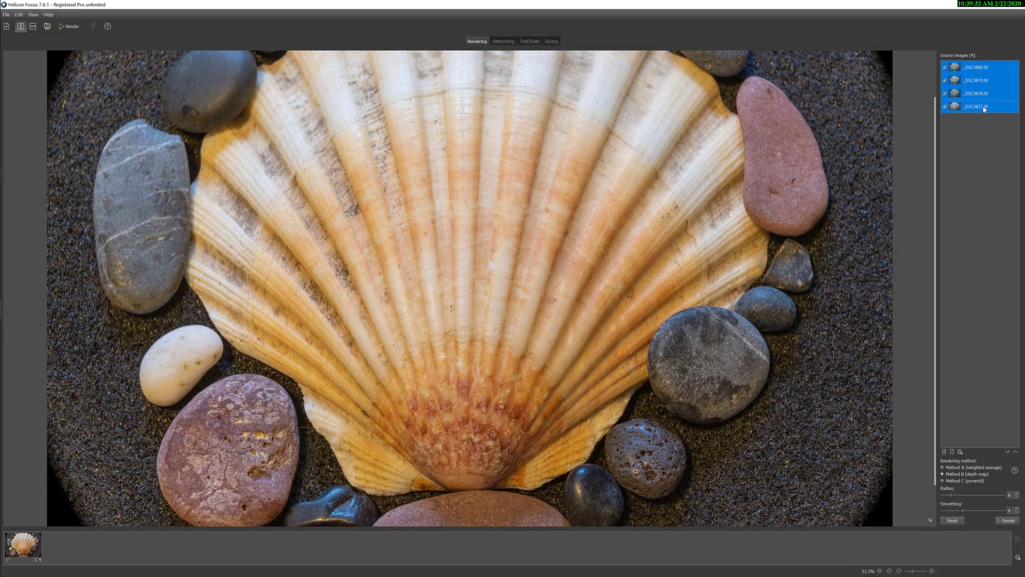
pyautogui.click(1007, 520)
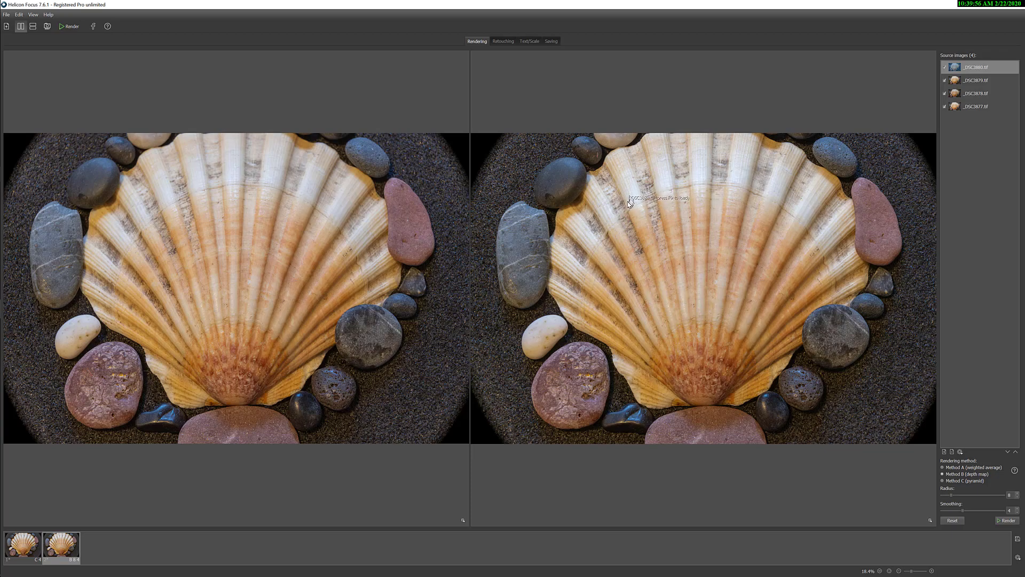
# - Compare the source image with the rendered stack at high magnification across the shell's ribs, its edges and the surrounding stones
pyautogui.moveTo(670, 191); pyautogui.dragTo(564, 212)
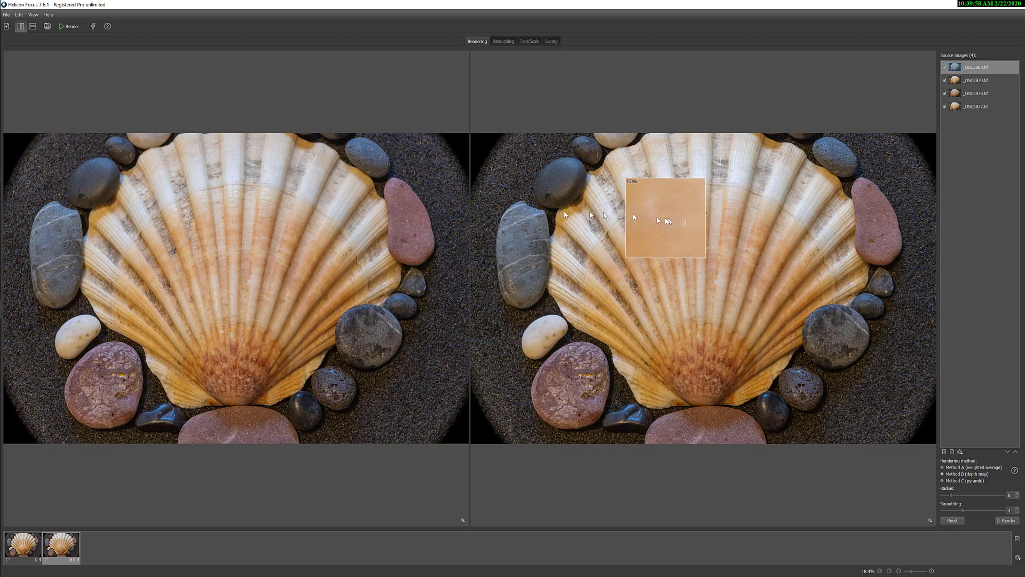
pyautogui.moveTo(668, 220); pyautogui.dragTo(585, 193)
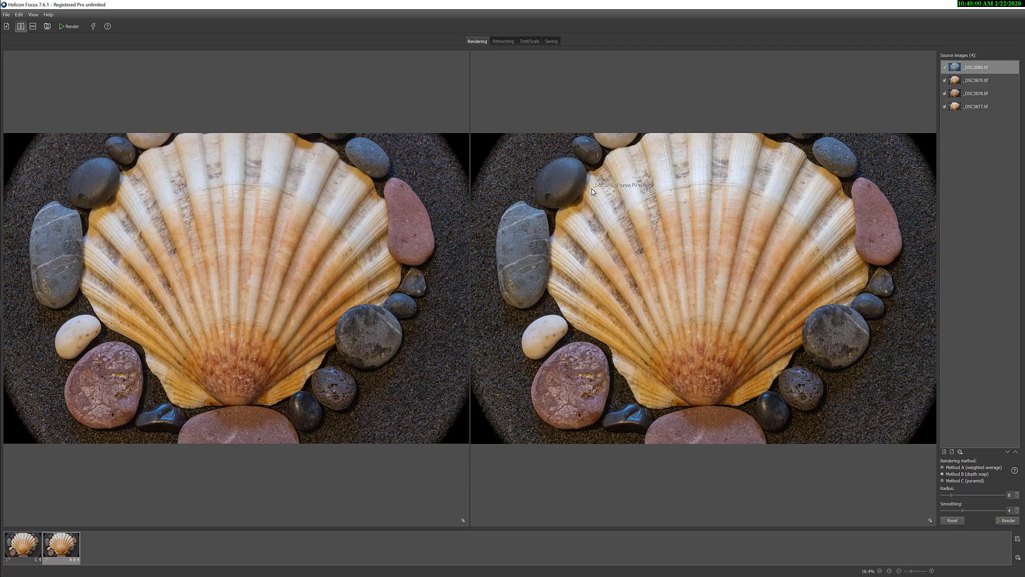
pyautogui.scroll(10, 610, 191)
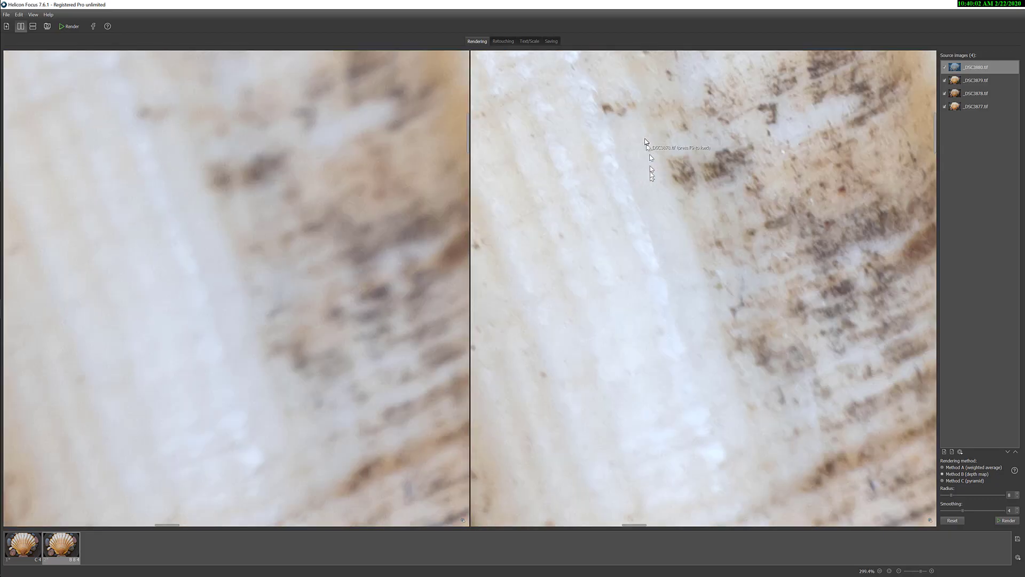
pyautogui.scroll(-8, 674, 156)
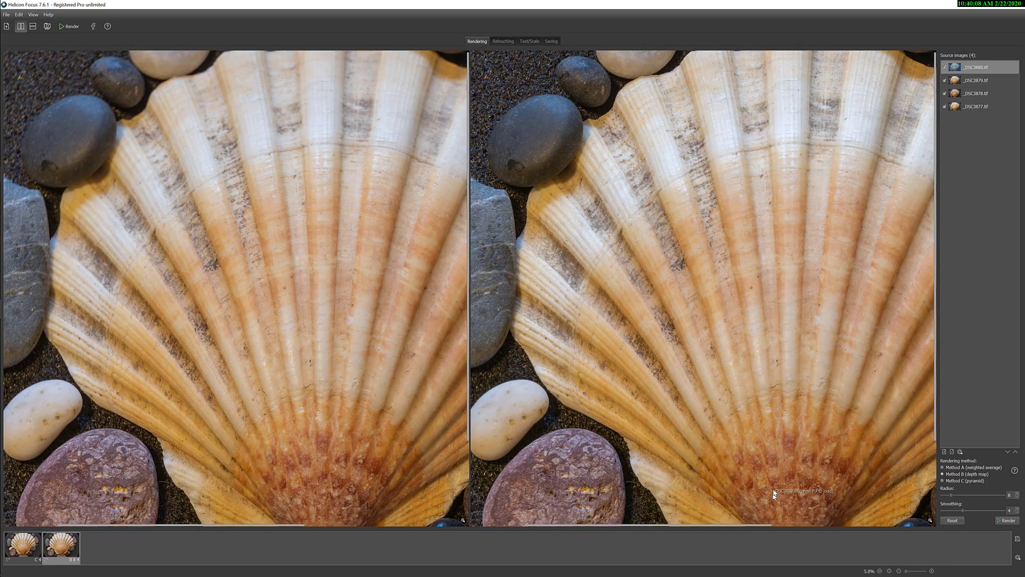
pyautogui.scroll(4, 718, 347)
pyautogui.scroll(3, 669, 447)
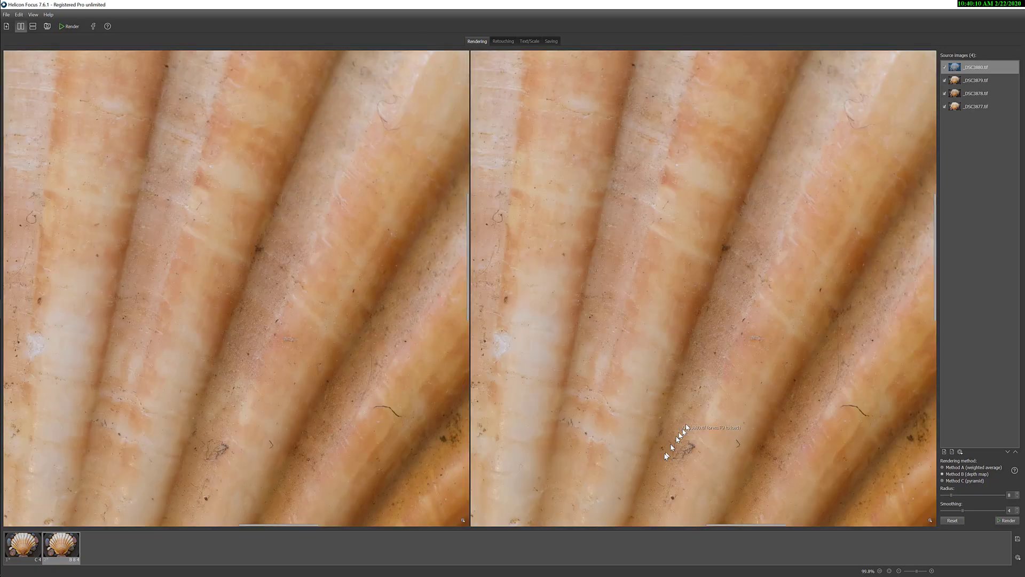
pyautogui.scroll(-4, 668, 447)
pyautogui.scroll(-3, 665, 448)
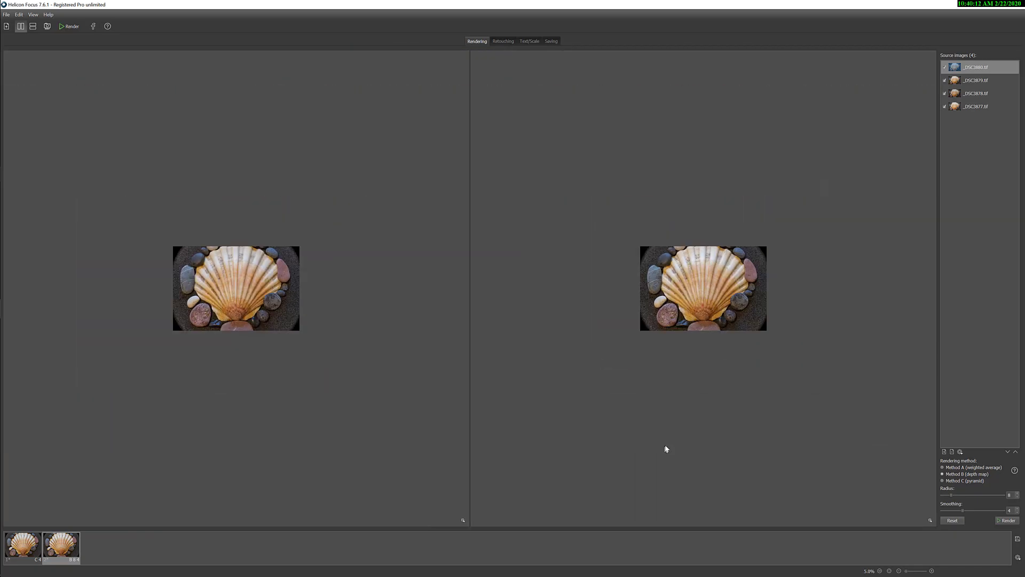
pyautogui.scroll(3, 665, 448)
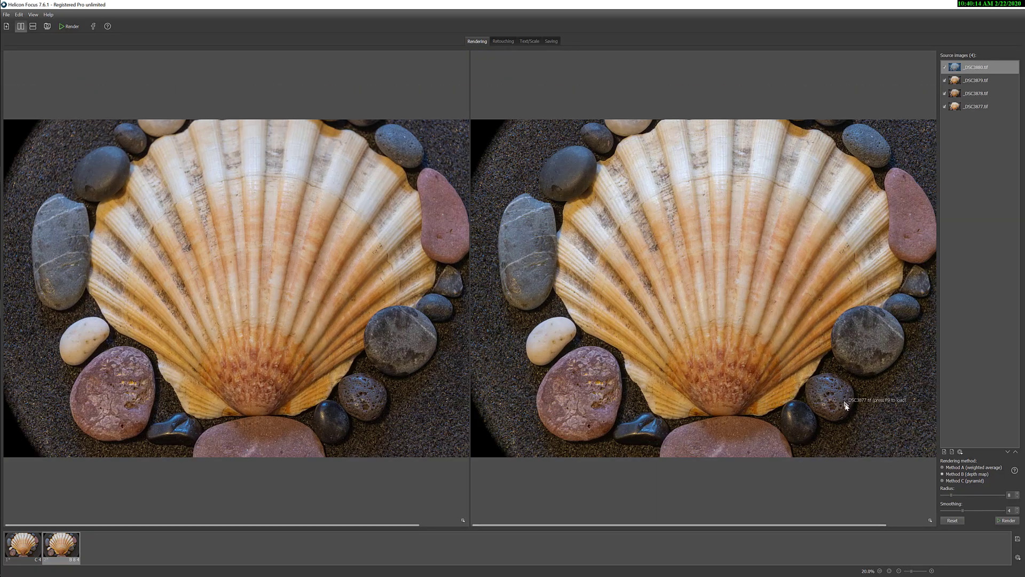
pyautogui.scroll(-3, 845, 403)
pyautogui.scroll(5, 846, 406)
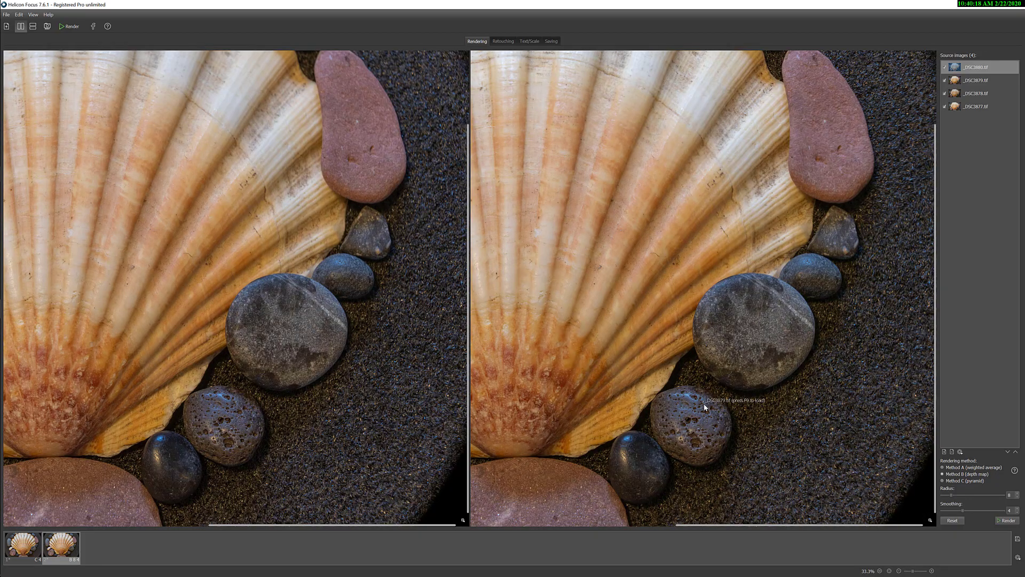
pyautogui.scroll(2, 705, 407)
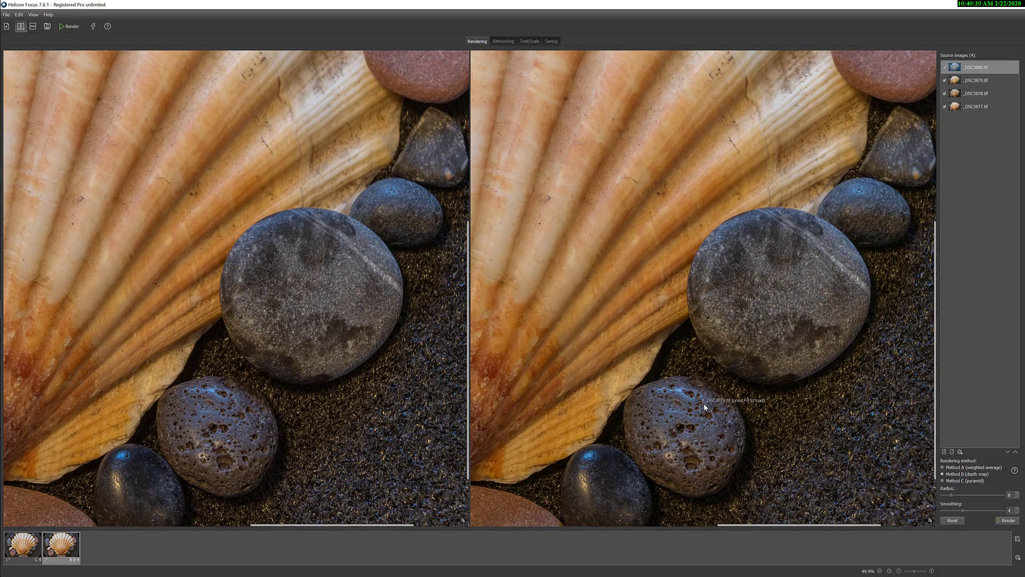
pyautogui.scroll(-3, 705, 407)
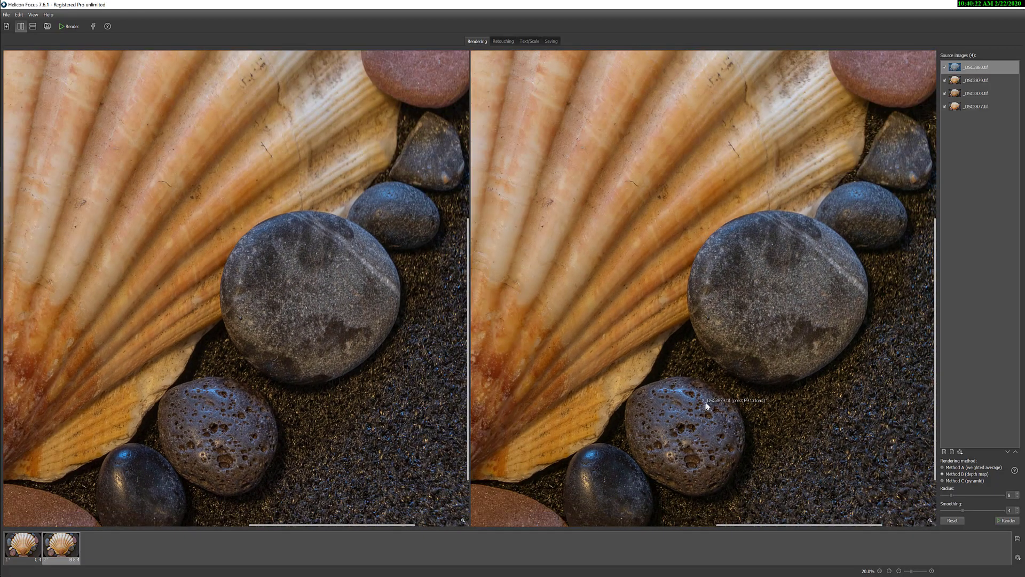
pyautogui.scroll(-2, 753, 224)
pyautogui.scroll(4, 817, 185)
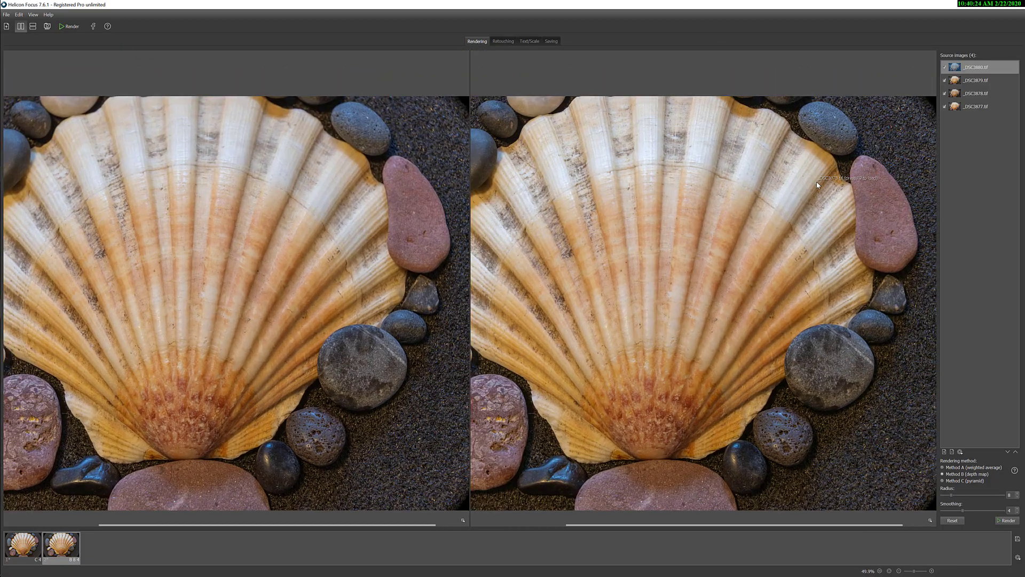
pyautogui.scroll(1, 817, 185)
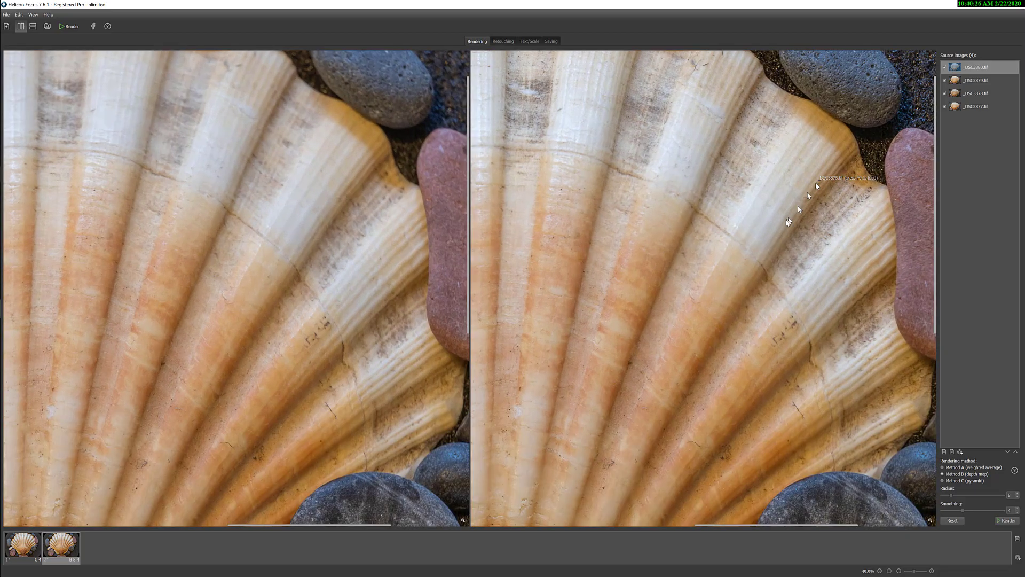
pyautogui.scroll(-2, 786, 222)
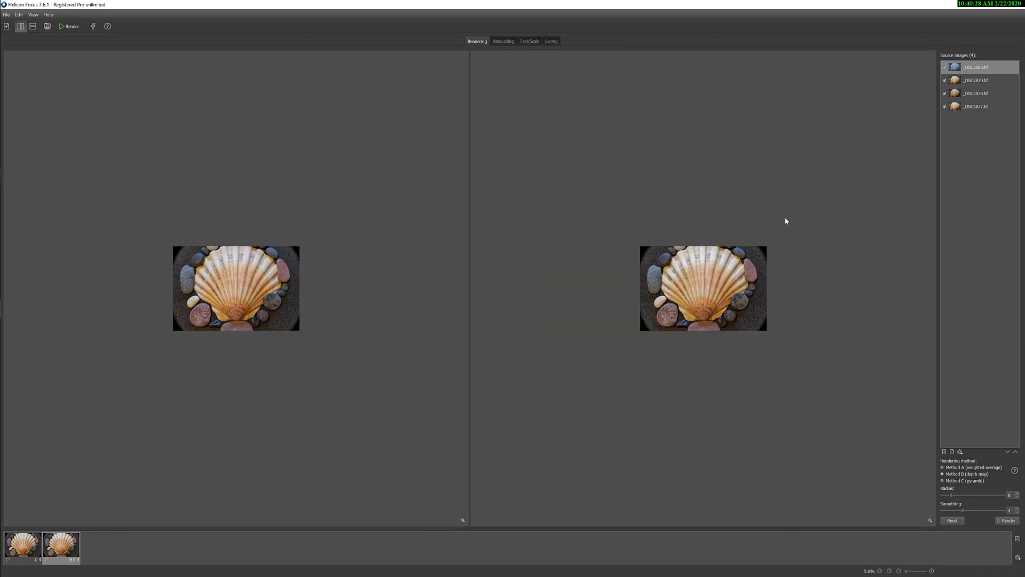
pyautogui.scroll(-3, 785, 217)
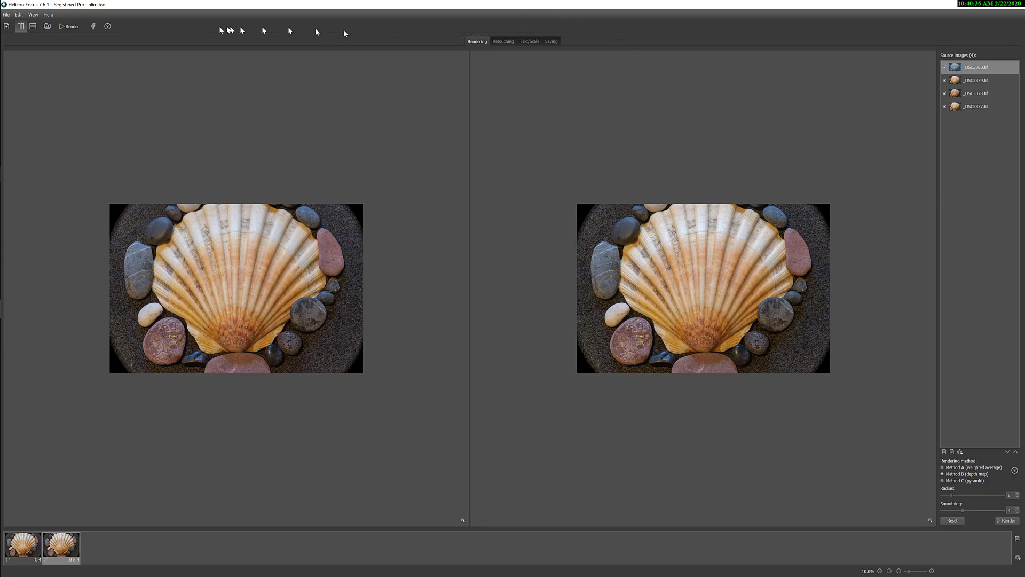
# - Save the rendered stack in the Macro Still Life folder as a TIFF with LZW compression, keeping the suggested file name
pyautogui.click(6, 14)
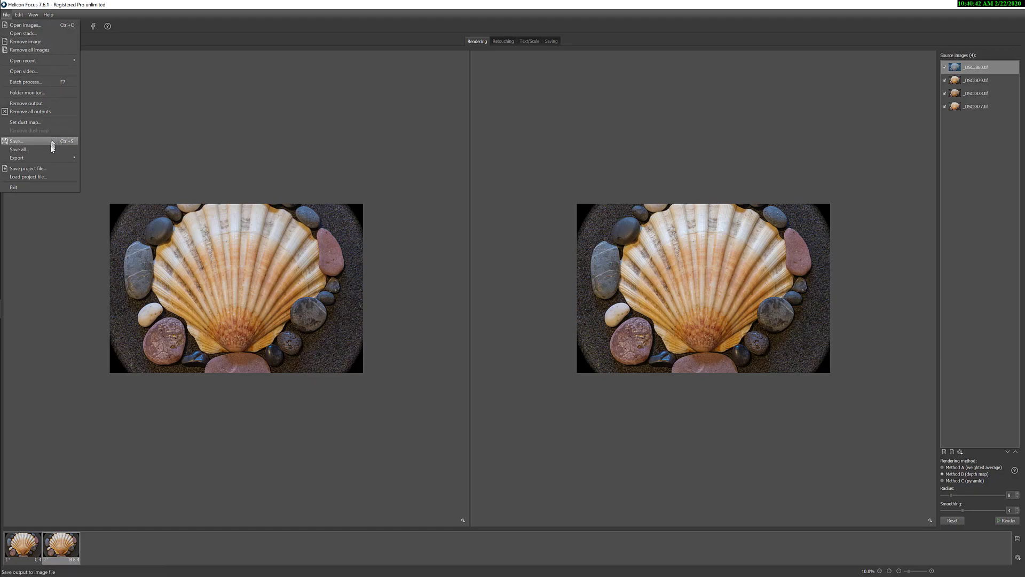
pyautogui.click(51, 143)
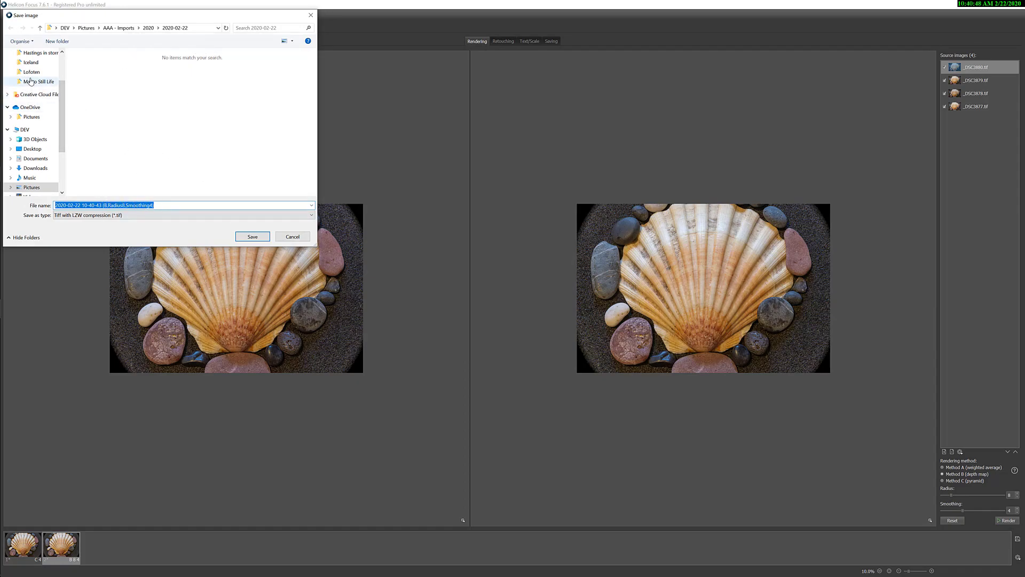
pyautogui.click(30, 81)
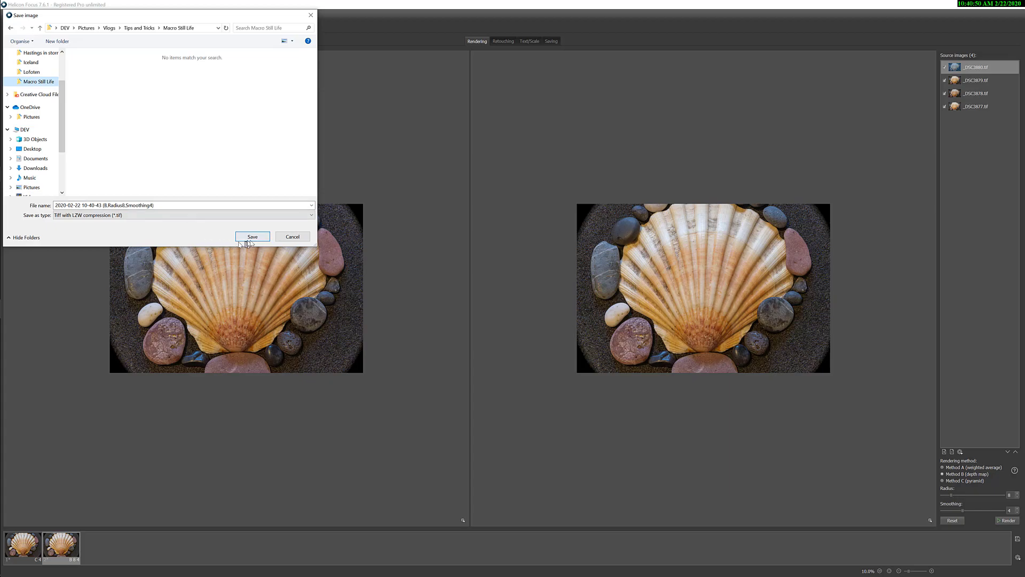
pyautogui.click(258, 238)
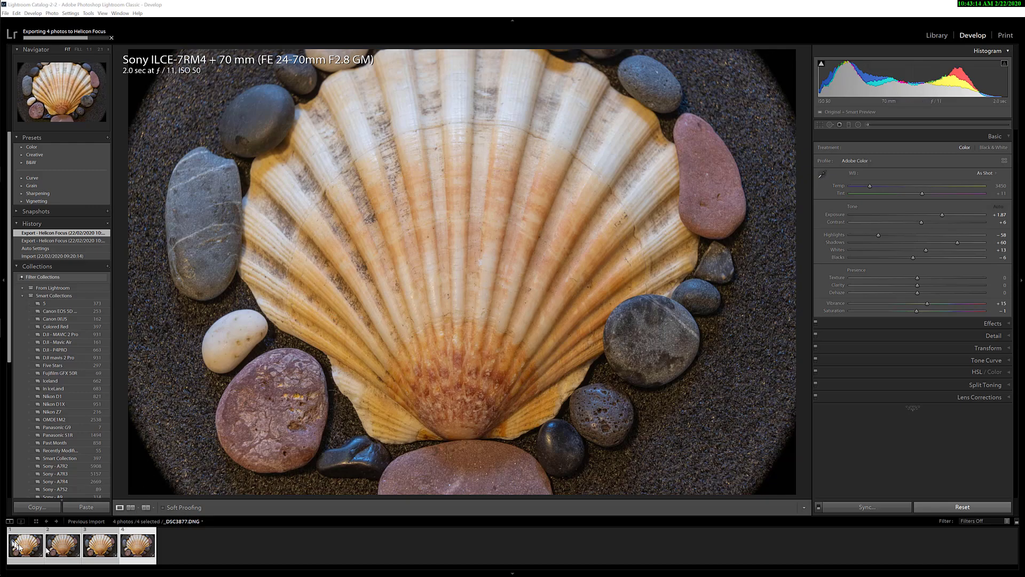
# - Open the four selected shell photos as layers of a single document in Photoshop
pyautogui.rightClick(137, 550)
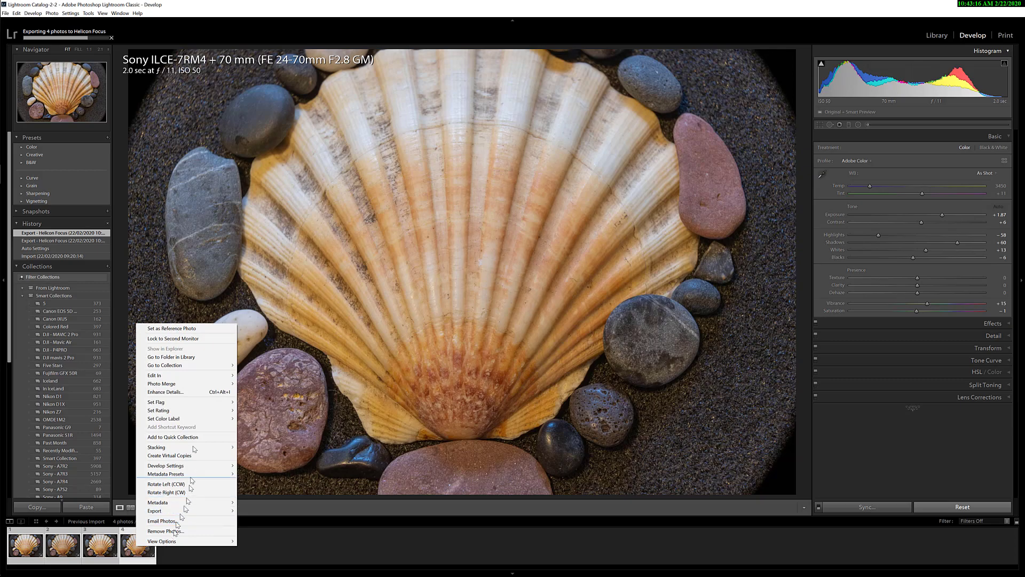
pyautogui.moveTo(198, 377)
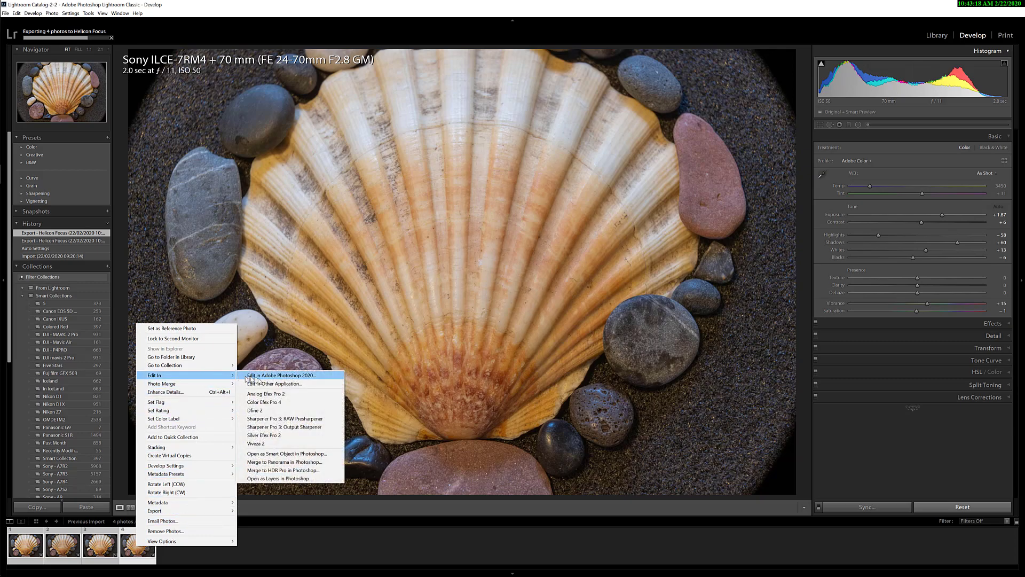
pyautogui.click(281, 479)
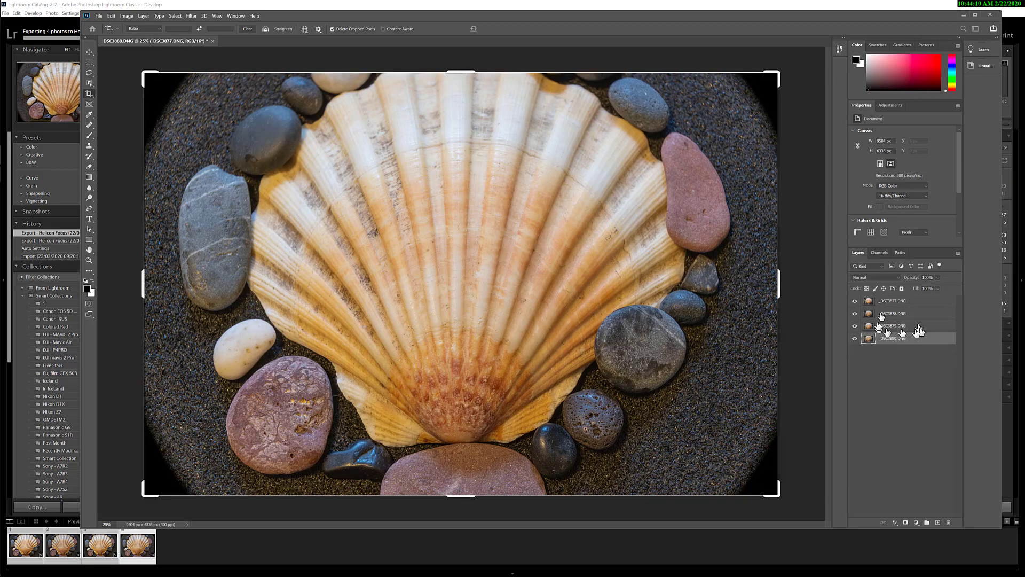
# - Maximize the Photoshop window and auto-align all four photo layers using the Auto projection
pyautogui.keyDown('shift'); pyautogui.click(896, 338); pyautogui.keyUp('shift')
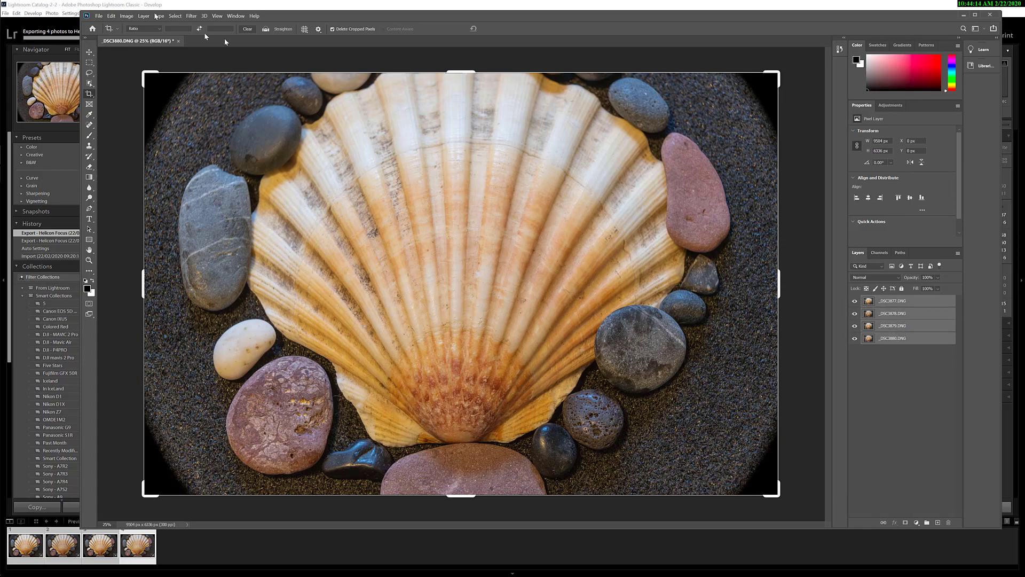
pyautogui.click(975, 15)
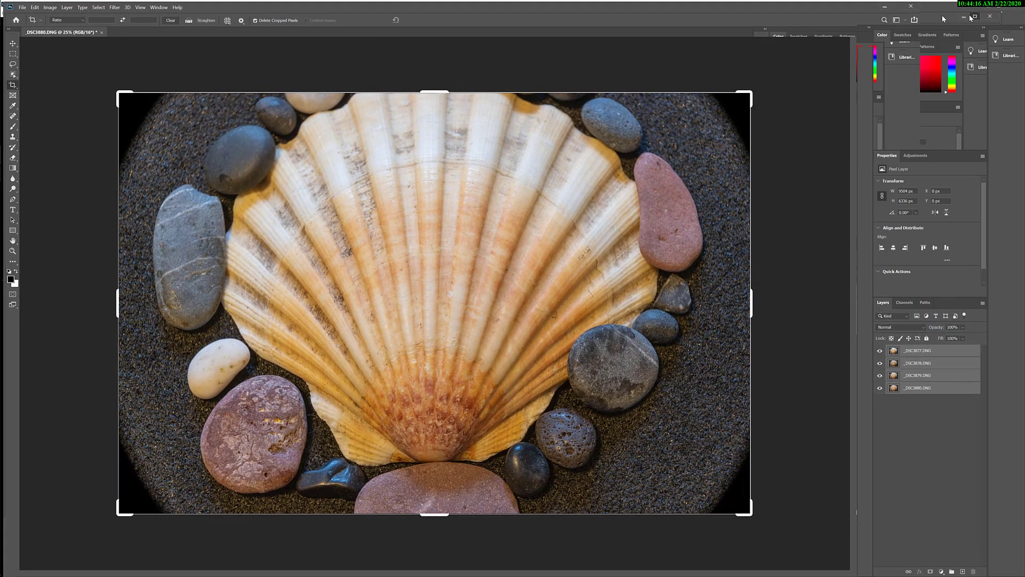
pyautogui.click(30, 4)
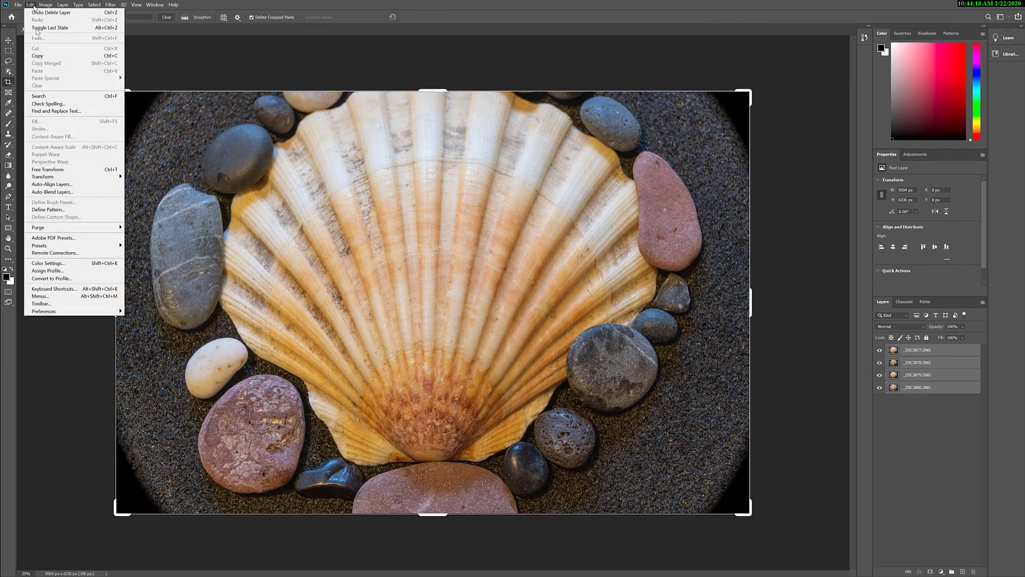
pyautogui.click(74, 187)
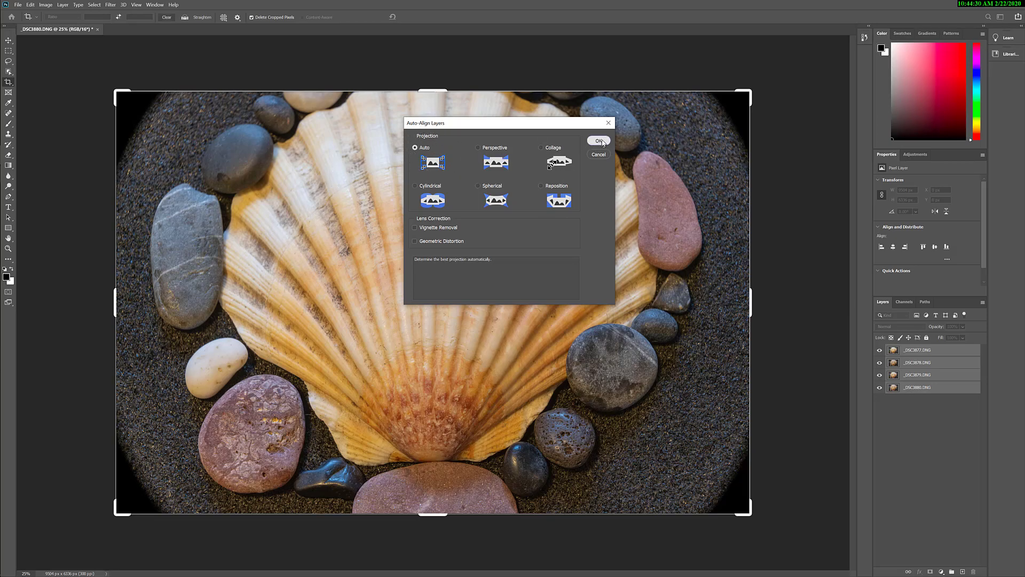
pyautogui.click(601, 142)
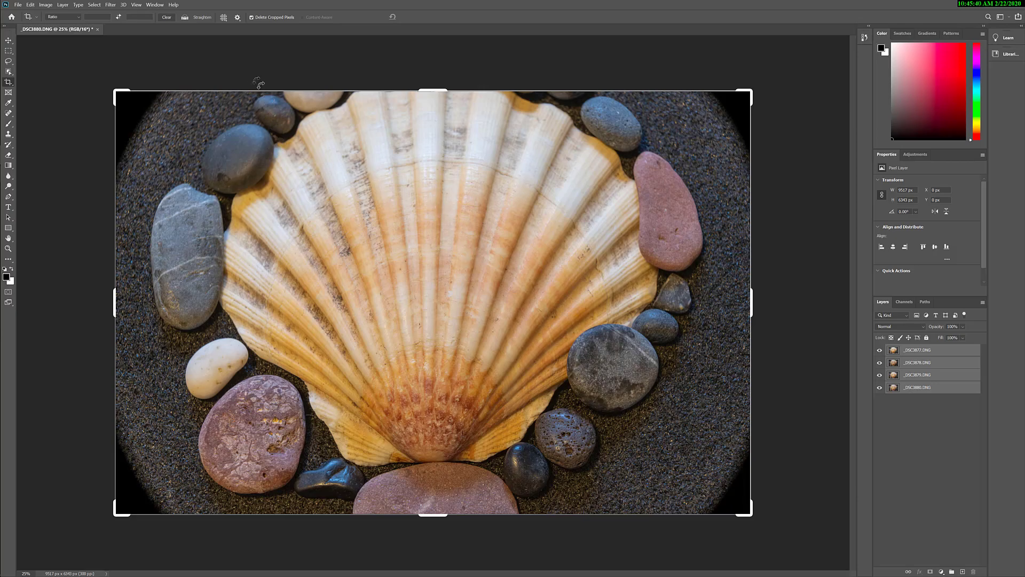
# - Auto-blend the aligned layers with Stack Images, Seamless Tones and Colors, and Content Aware Fill Transparent Areas enabled
pyautogui.click(31, 5)
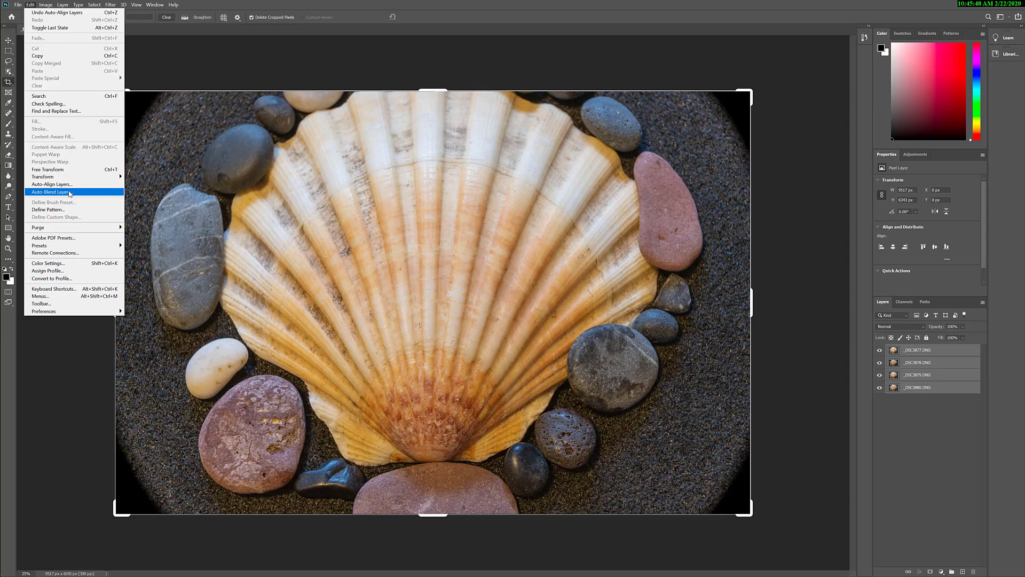
pyautogui.click(51, 192)
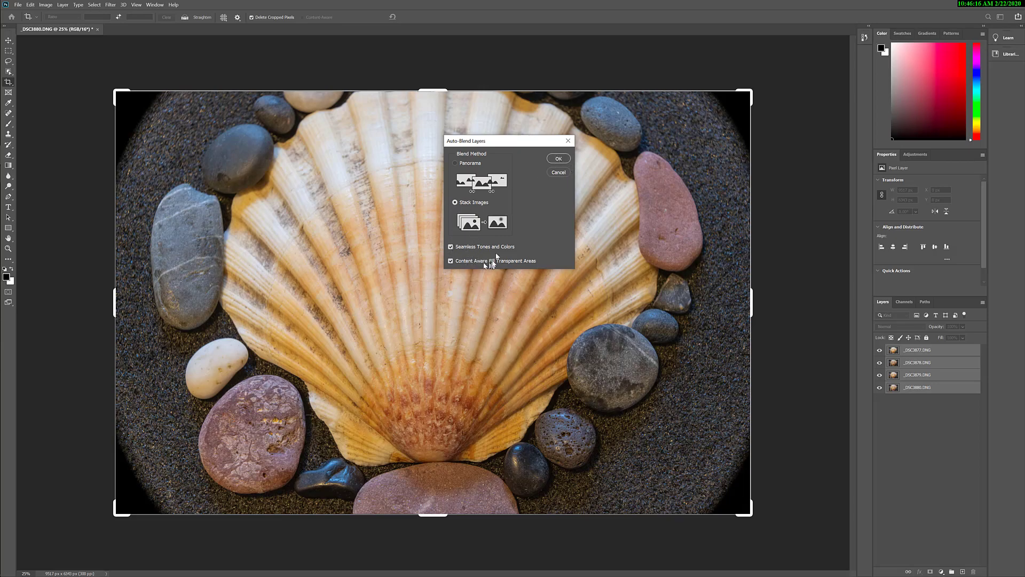
pyautogui.click(559, 159)
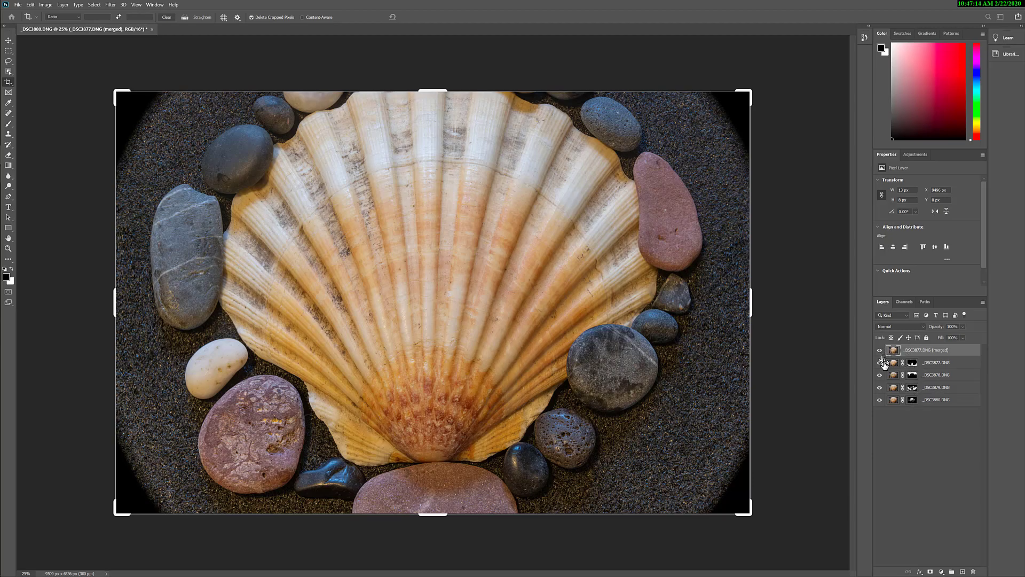
# - Hide the four masked source layers, leaving only the merged layer visible
pyautogui.moveTo(880, 362); pyautogui.dragTo(879, 375)
pyautogui.click(879, 387)
pyautogui.click(880, 399)
# - Examine the sharpness of the merged focus stack on the shell's ribs and the stones, close up and as a whole
pyautogui.click(9, 249)
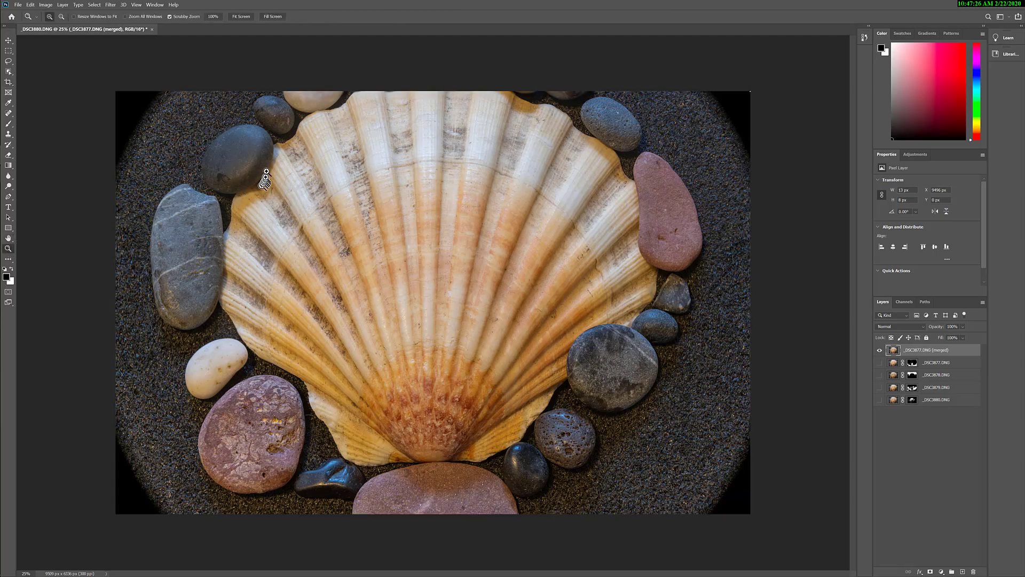
pyautogui.click(283, 135)
pyautogui.click(280, 132)
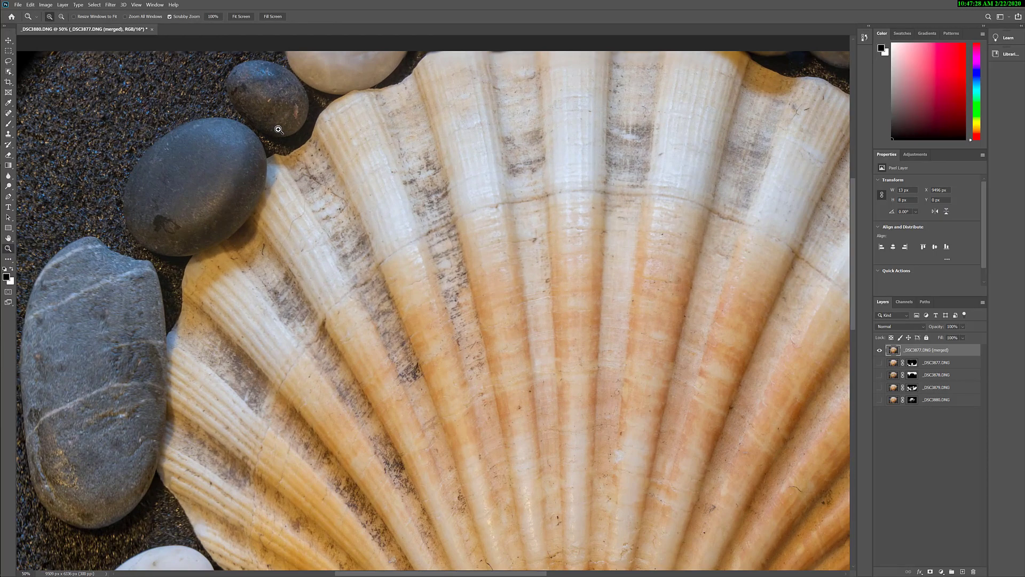
pyautogui.click(278, 129)
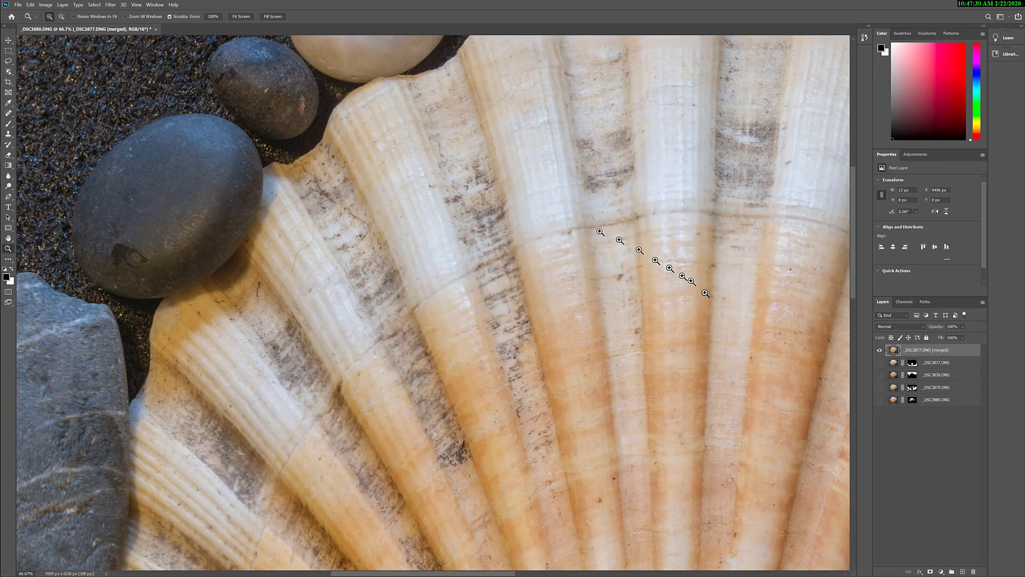
pyautogui.moveTo(705, 288); pyautogui.dragTo(464, 153)
pyautogui.click(463, 290)
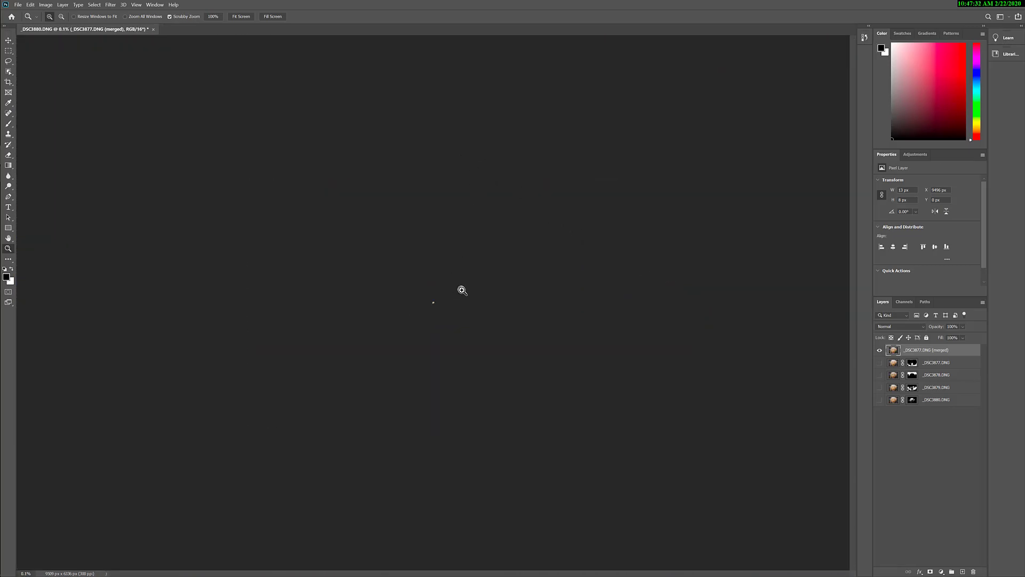
pyautogui.moveTo(433, 304); pyautogui.dragTo(547, 367)
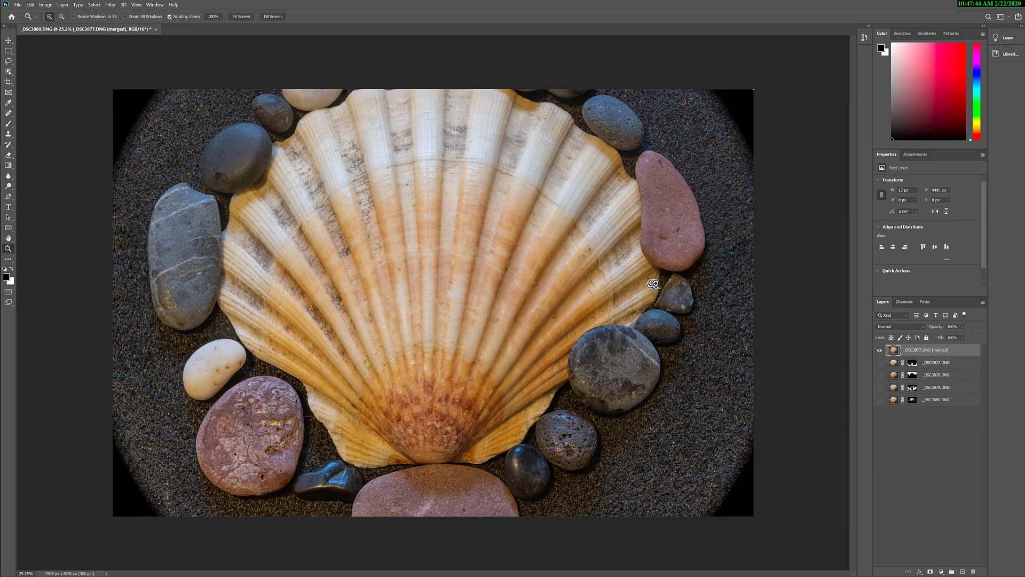
pyautogui.moveTo(657, 285); pyautogui.dragTo(662, 313)
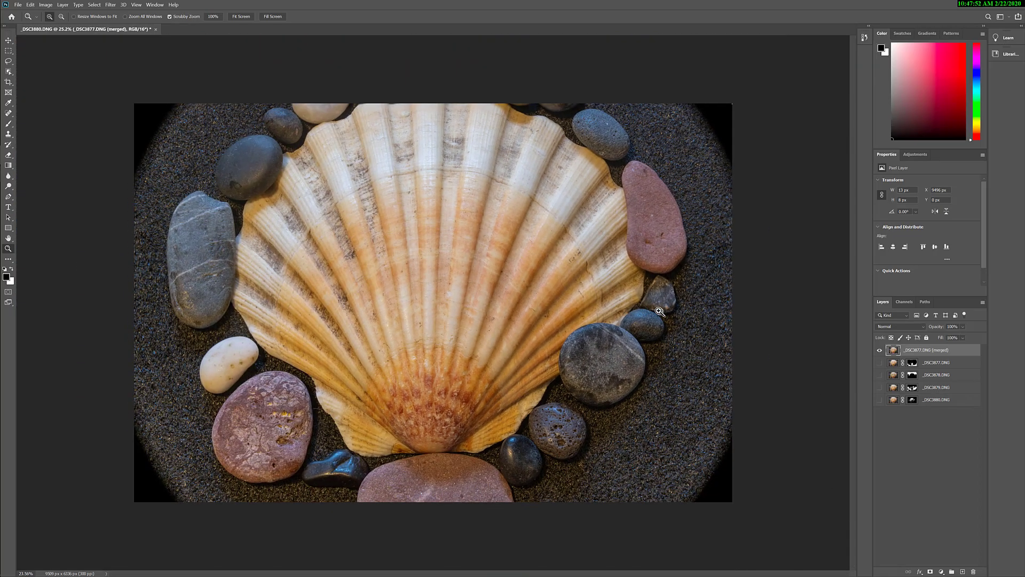